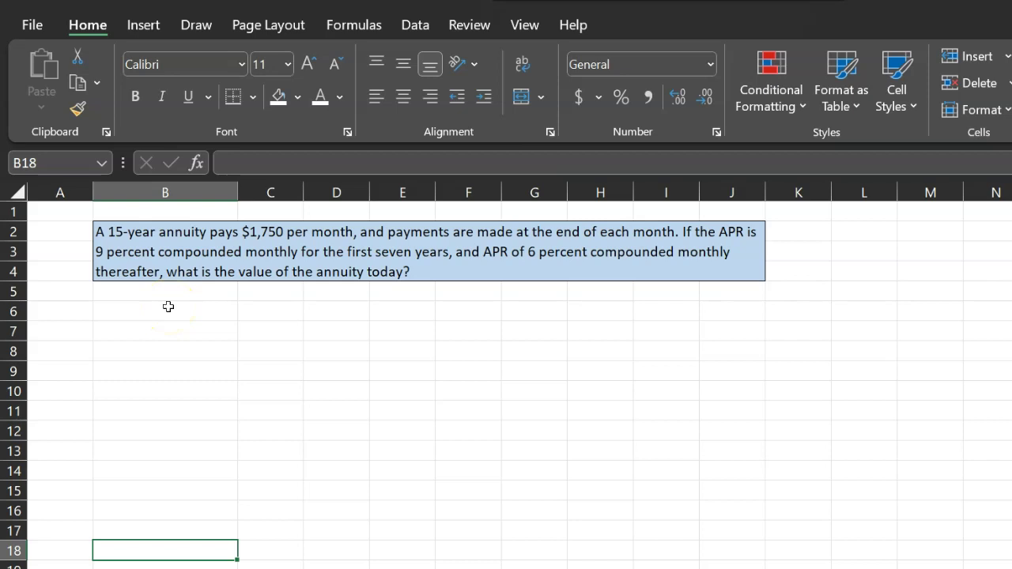
Step: Confirm H9's =7*12 formula so the first timeline ends at month 84
{"action": "left_click", "coordinate": [165, 312]}
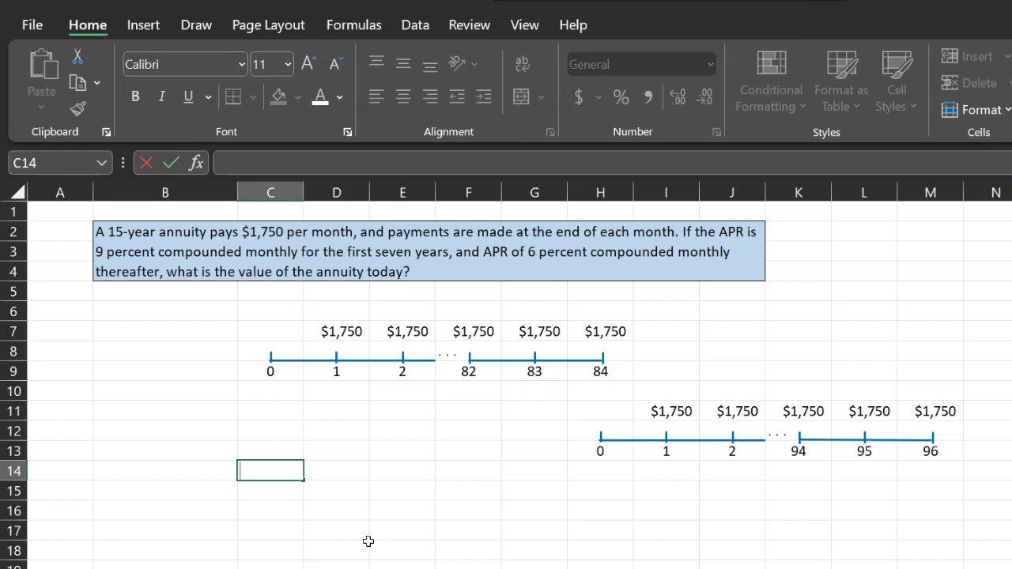
{"action": "left_click", "coordinate": [268, 447]}
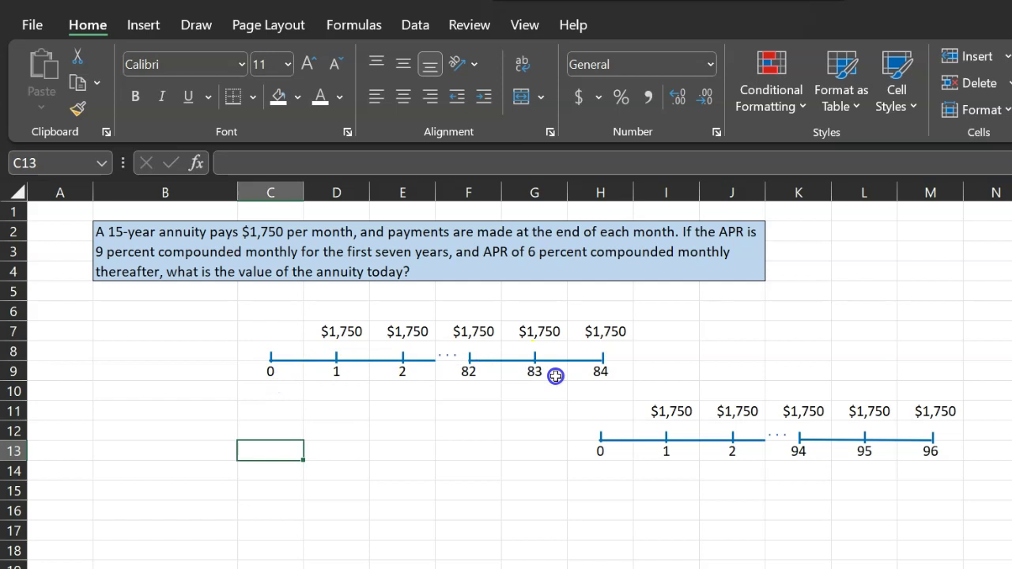
{"action": "double_click", "coordinate": [610, 376]}
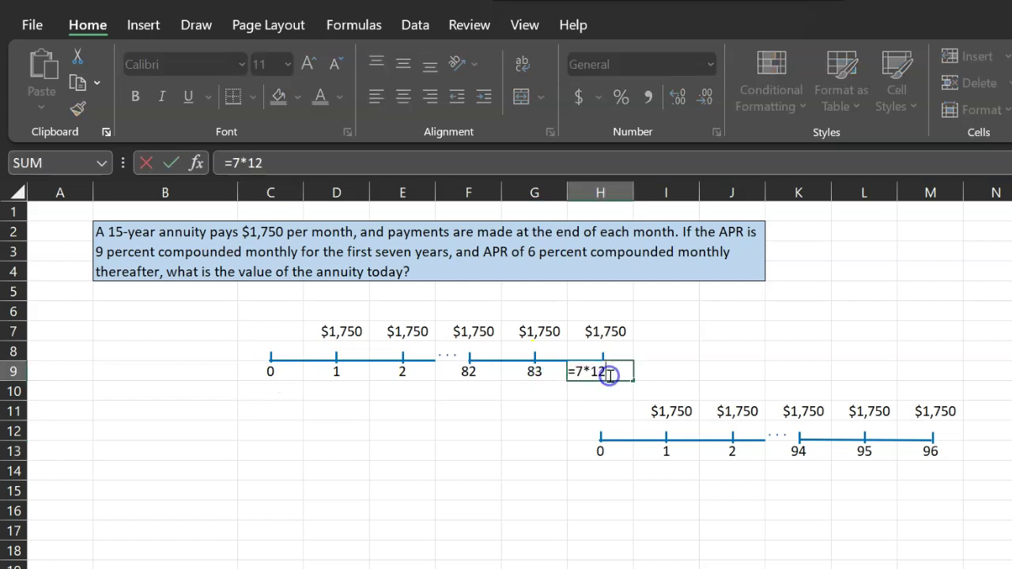
{"action": "key", "text": "Escape"}
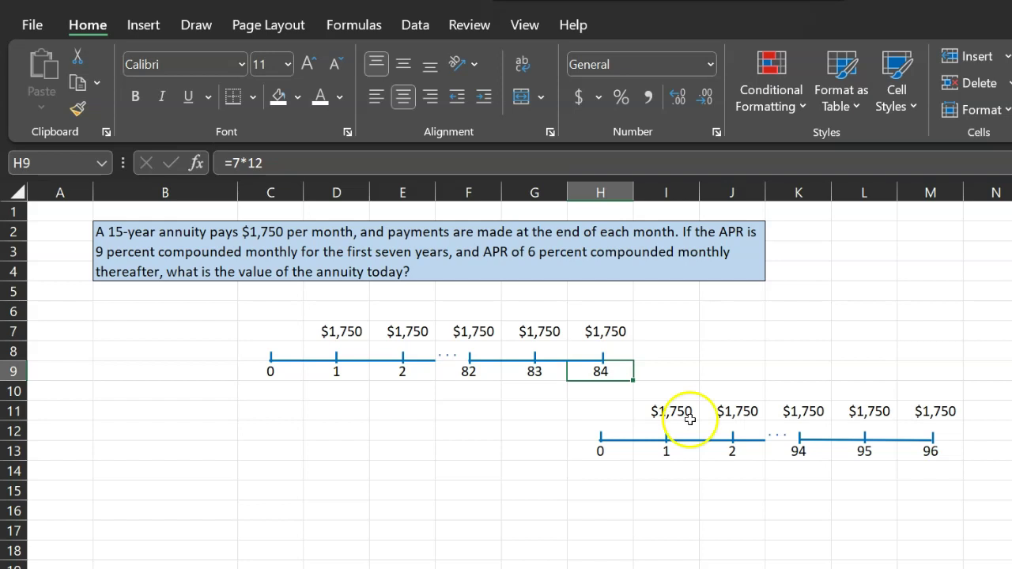
Step: Confirm M13's =8*12 formula so the second timeline ends at month 96
{"action": "left_click", "coordinate": [935, 451]}
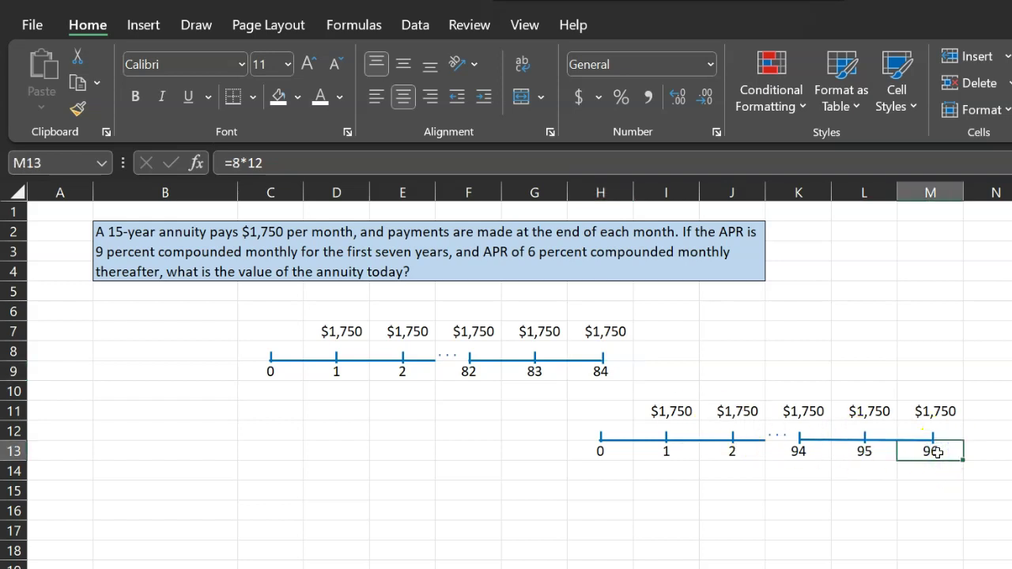
{"action": "double_click", "coordinate": [935, 451]}
{"action": "key", "text": "Escape"}
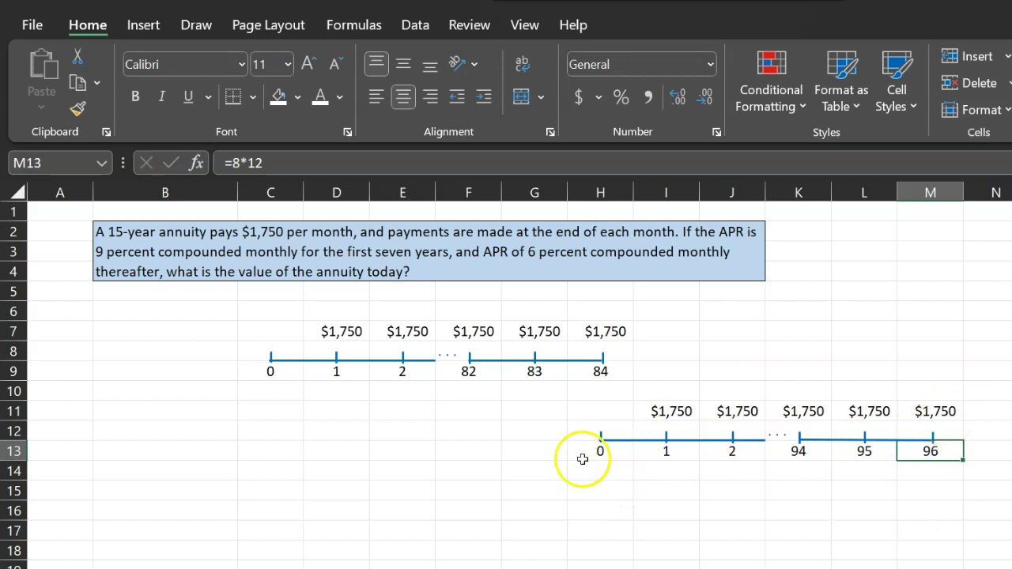
{"action": "left_click_drag", "start_coordinate": [283, 396], "coordinate": [604, 397]}
{"action": "left_click_drag", "start_coordinate": [606, 479], "coordinate": [941, 479]}
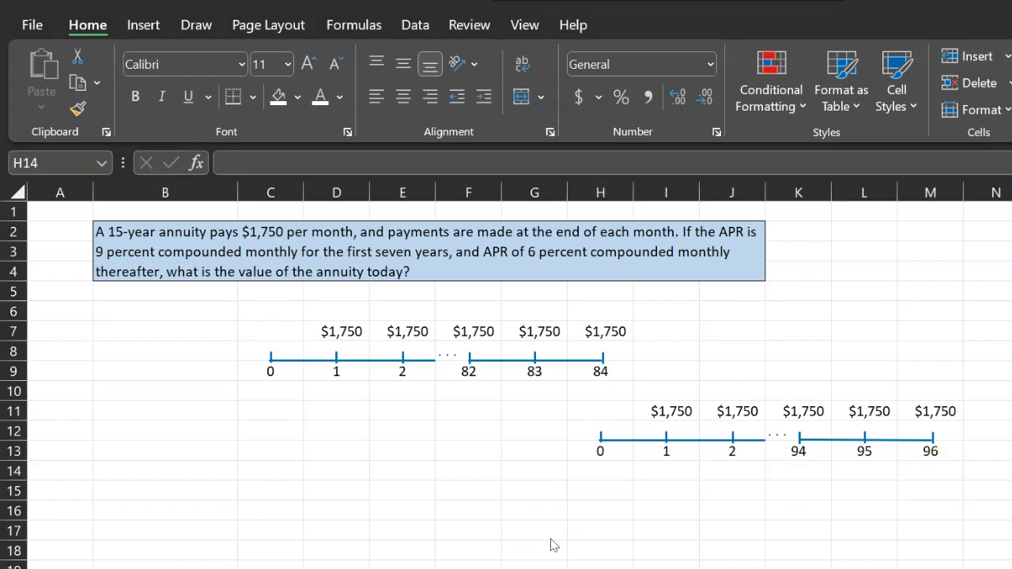
{"action": "left_click", "coordinate": [594, 480]}
{"action": "left_click", "coordinate": [592, 474]}
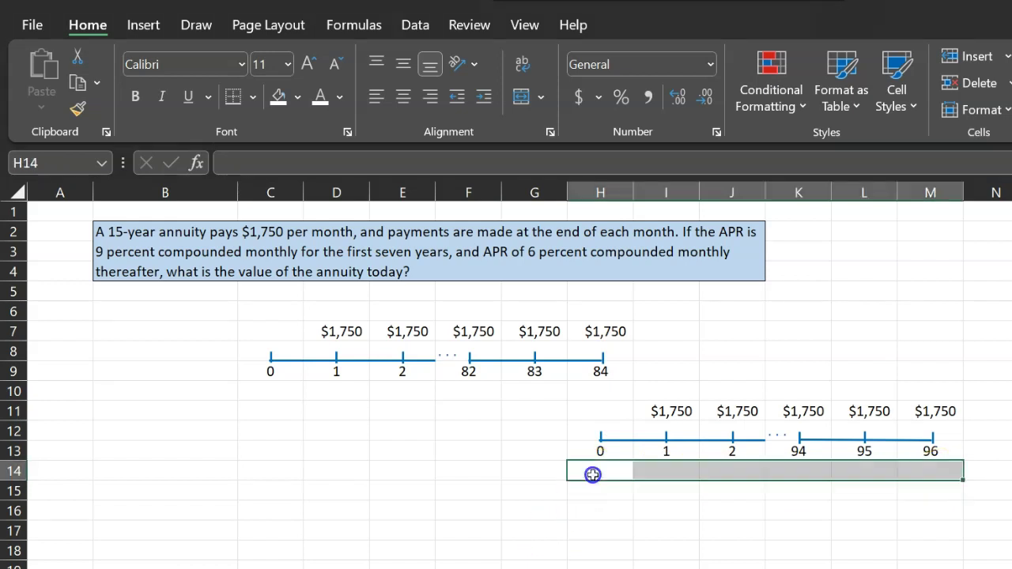
{"action": "left_click", "coordinate": [592, 474]}
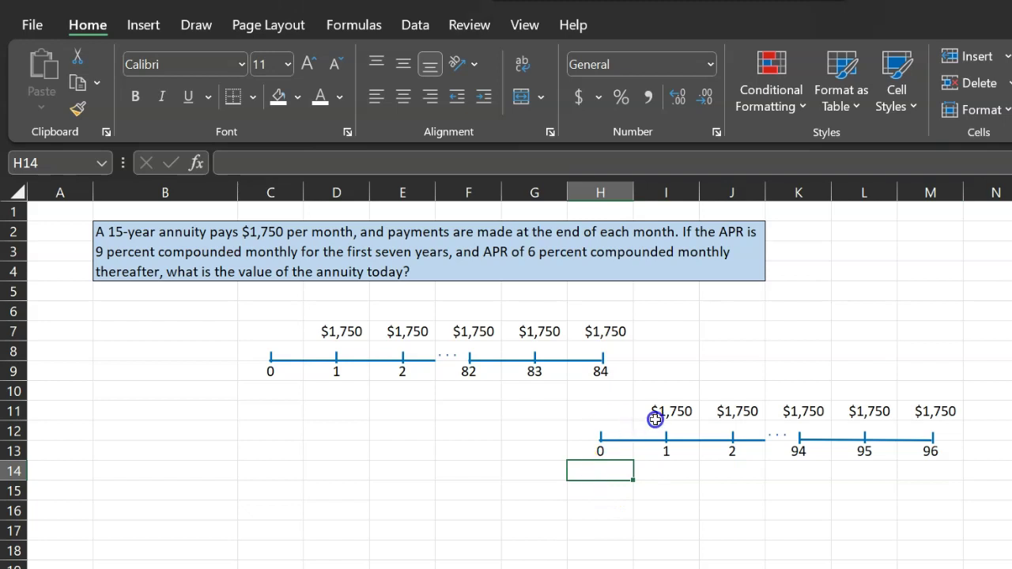
{"action": "left_click_drag", "start_coordinate": [661, 411], "coordinate": [929, 410]}
{"action": "left_click", "coordinate": [604, 474]}
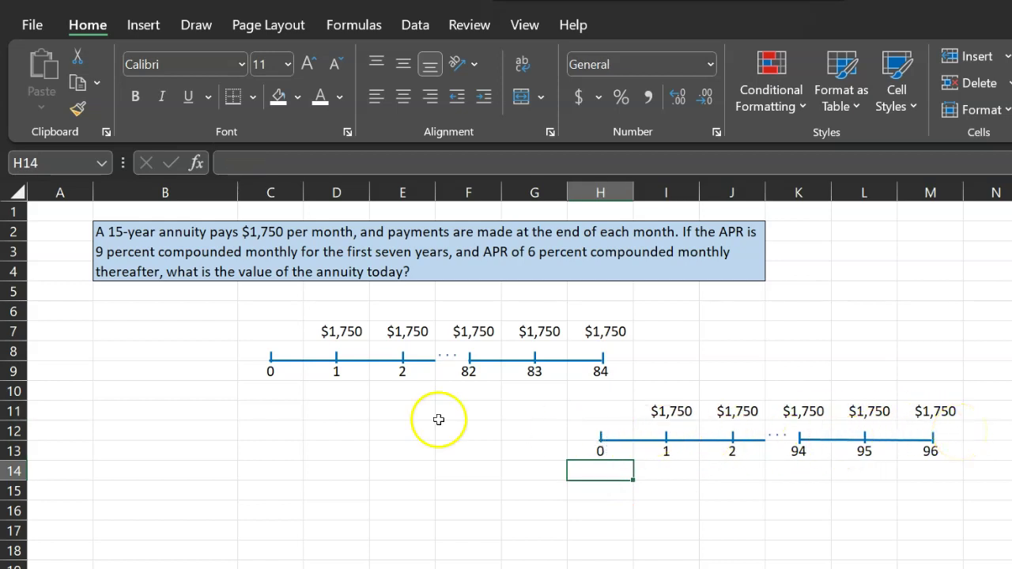
{"action": "left_click", "coordinate": [265, 391]}
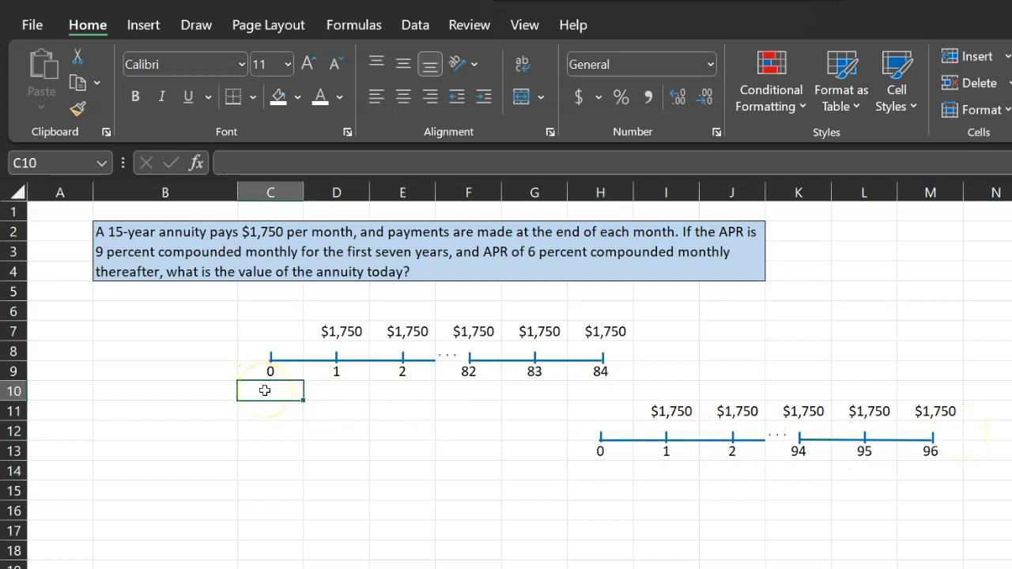
{"action": "left_click", "coordinate": [606, 470]}
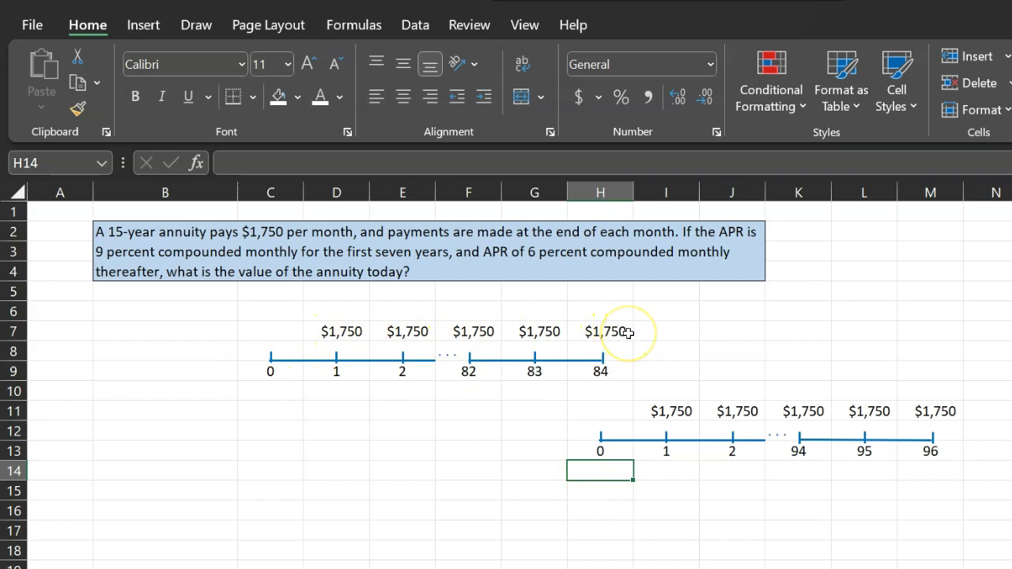
Step: Enter =pv(6%/12,M13,-I11) in H14, valuing the 96 later $1,750 payments at $133,166.63
{"action": "left_click", "coordinate": [594, 470]}
{"action": "type", "text": "="}
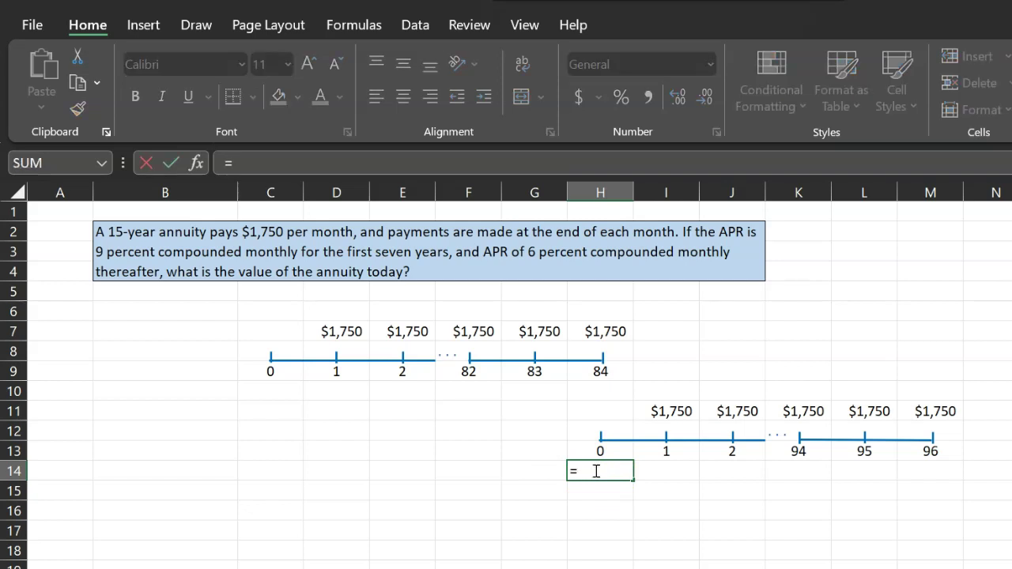
{"action": "type", "text": "pv("}
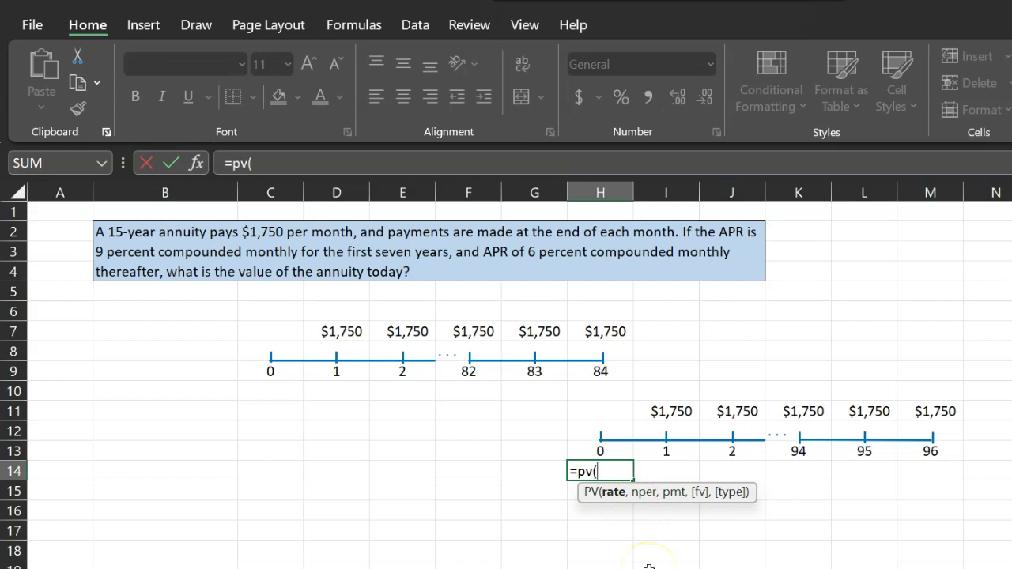
{"action": "type", "text": "6%/12"}
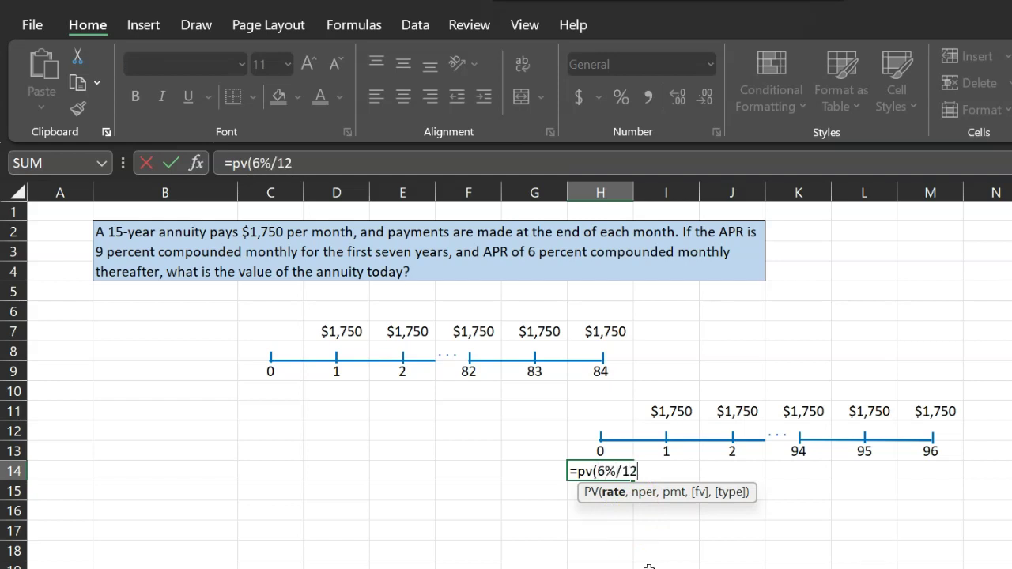
{"action": "type", "text": ","}
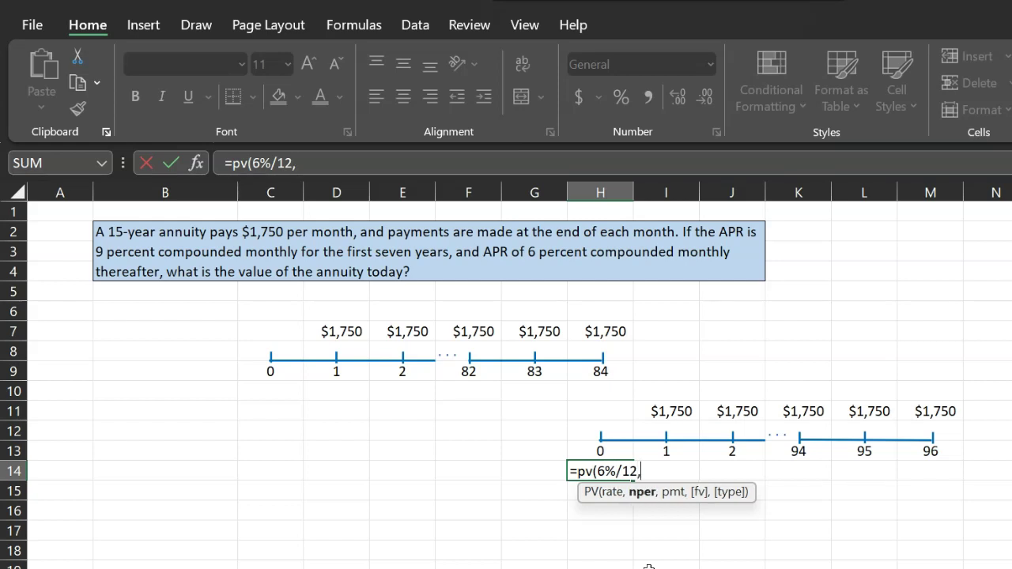
{"action": "left_click", "coordinate": [933, 452]}
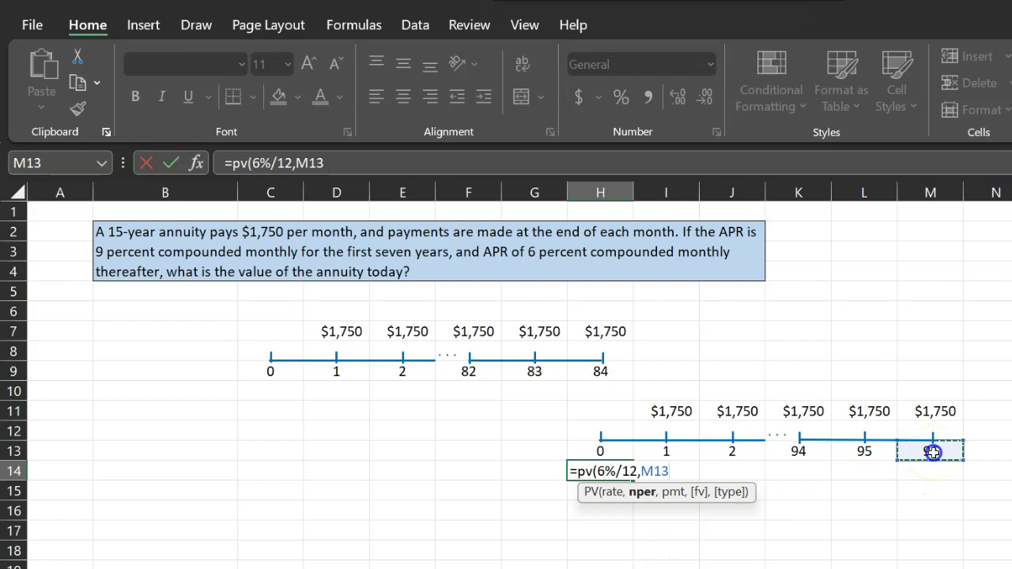
{"action": "type", "text": ","}
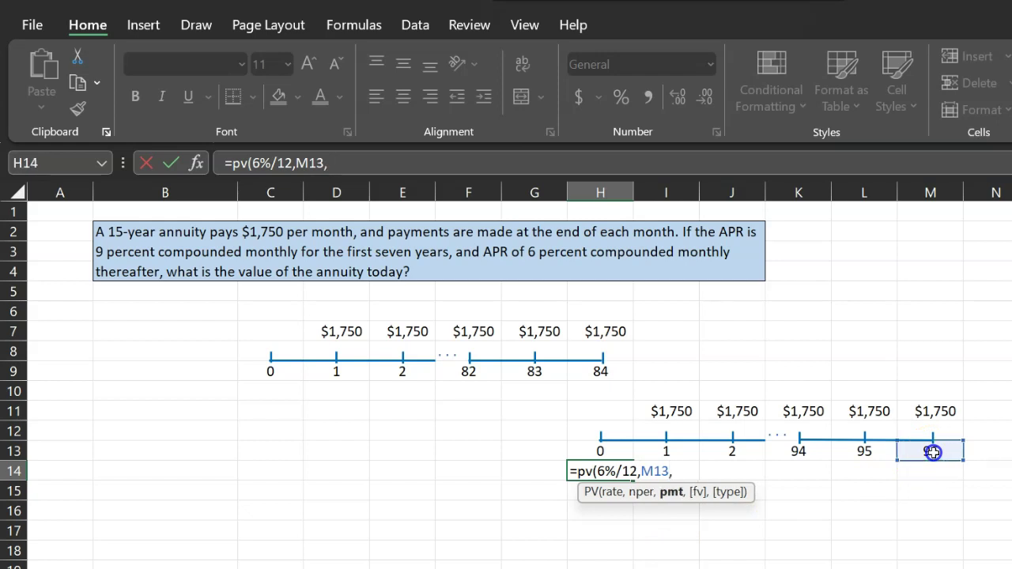
{"action": "type", "text": "-"}
{"action": "left_click", "coordinate": [672, 412]}
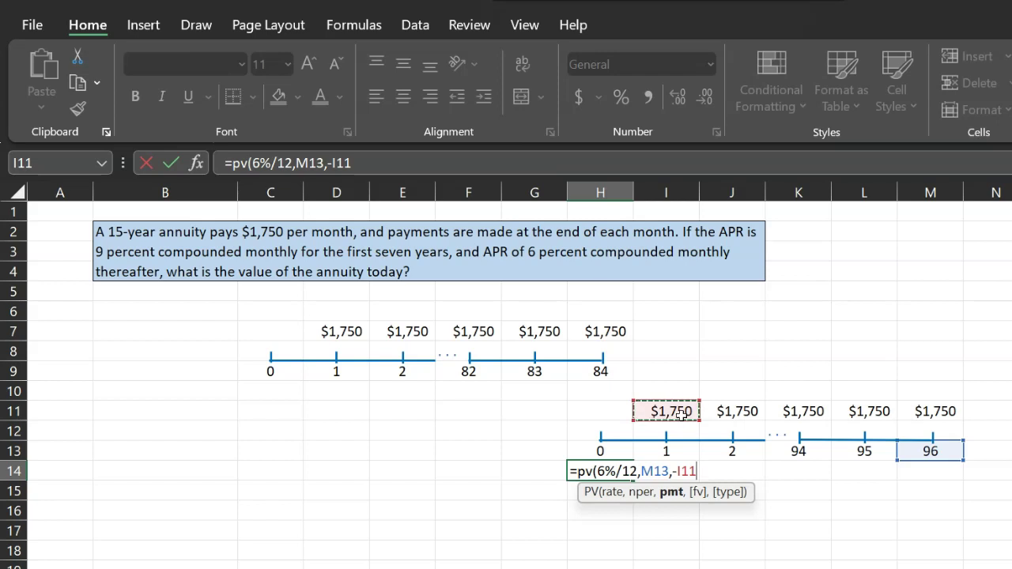
{"action": "type", "text": ")"}
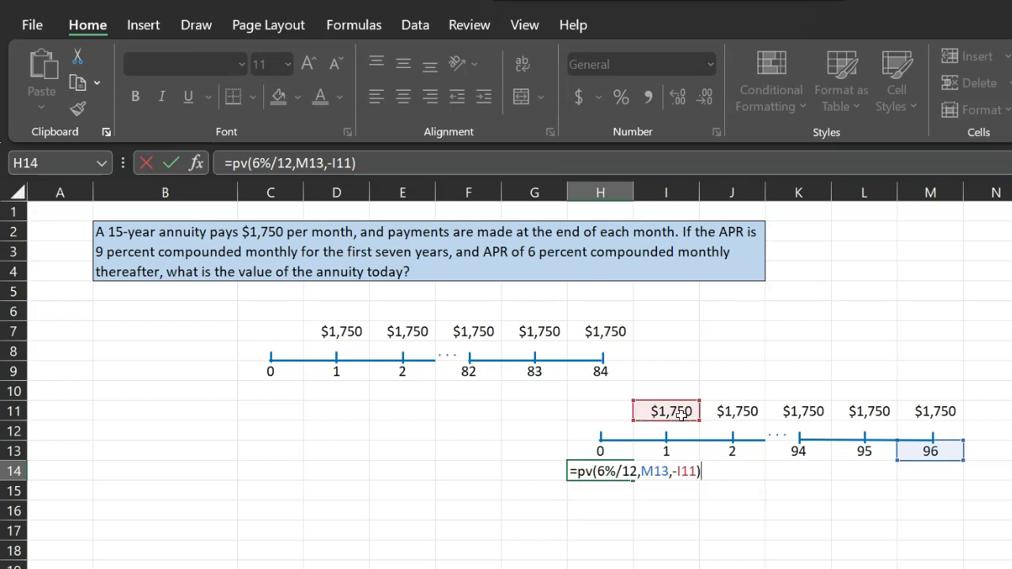
{"action": "key", "text": "Return"}
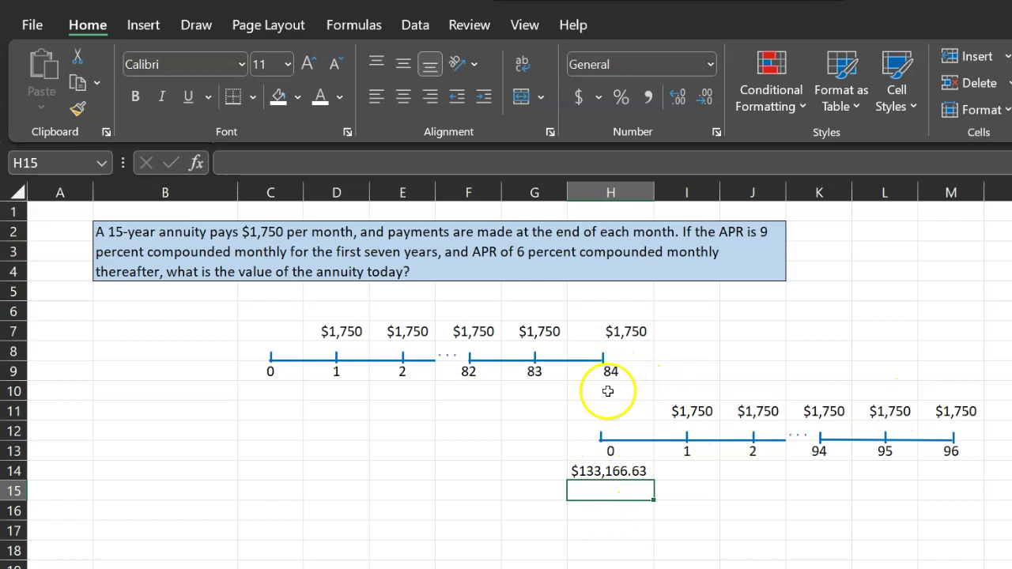
Step: Enter =pv(9%/12,H9,,-H14) in C14, discounting $133,166.63 back 84 months to $71,090.38
{"action": "key", "text": "Up"}
{"action": "key", "text": "Up"}
{"action": "key", "text": "Up"}
{"action": "key", "text": "Up"}
{"action": "key", "text": "Up"}
{"action": "key", "text": "Left"}
{"action": "key", "text": "Left"}
{"action": "key", "text": "Left"}
{"action": "key", "text": "Left"}
{"action": "key", "text": "Left"}
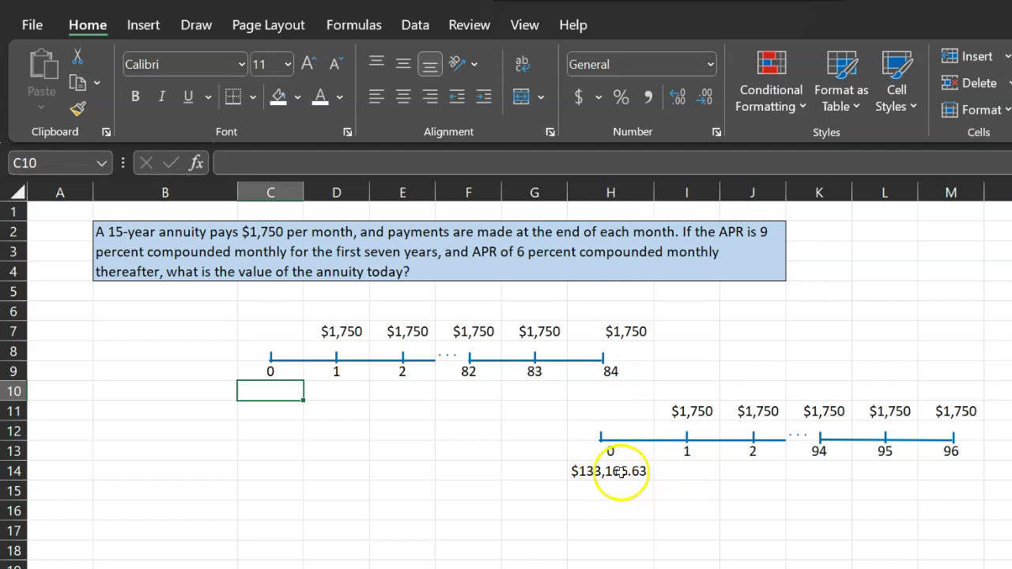
{"action": "left_click", "coordinate": [256, 469]}
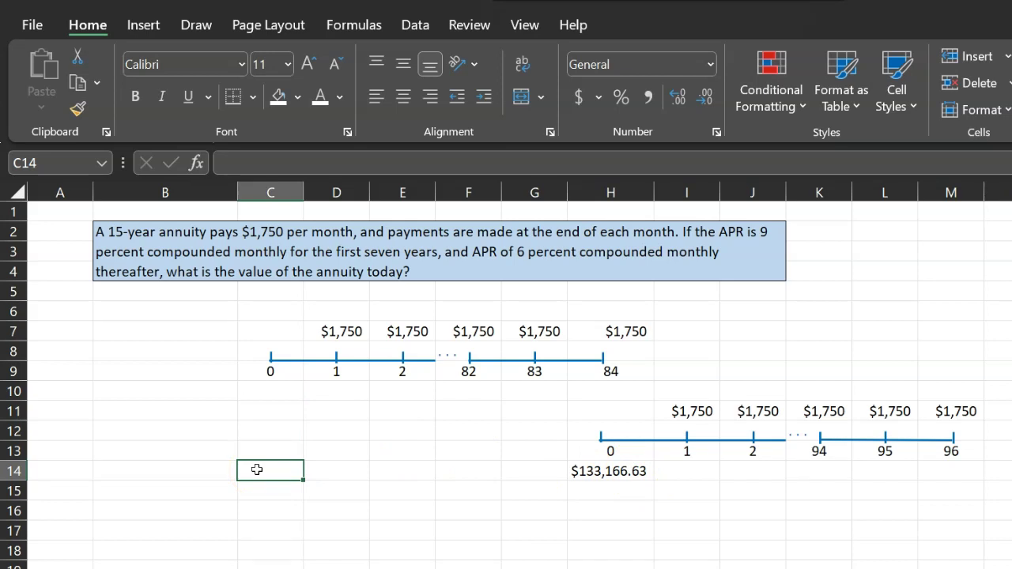
{"action": "left_click", "coordinate": [257, 469]}
{"action": "left_click_drag", "start_coordinate": [257, 469], "coordinate": [588, 470]}
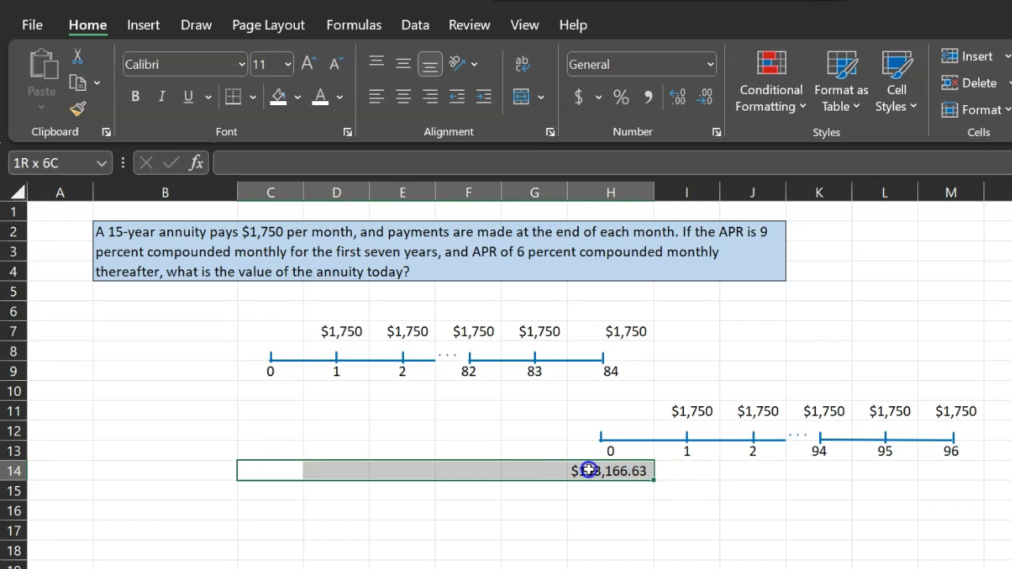
{"action": "left_click", "coordinate": [261, 470]}
{"action": "type", "text": "=pv"}
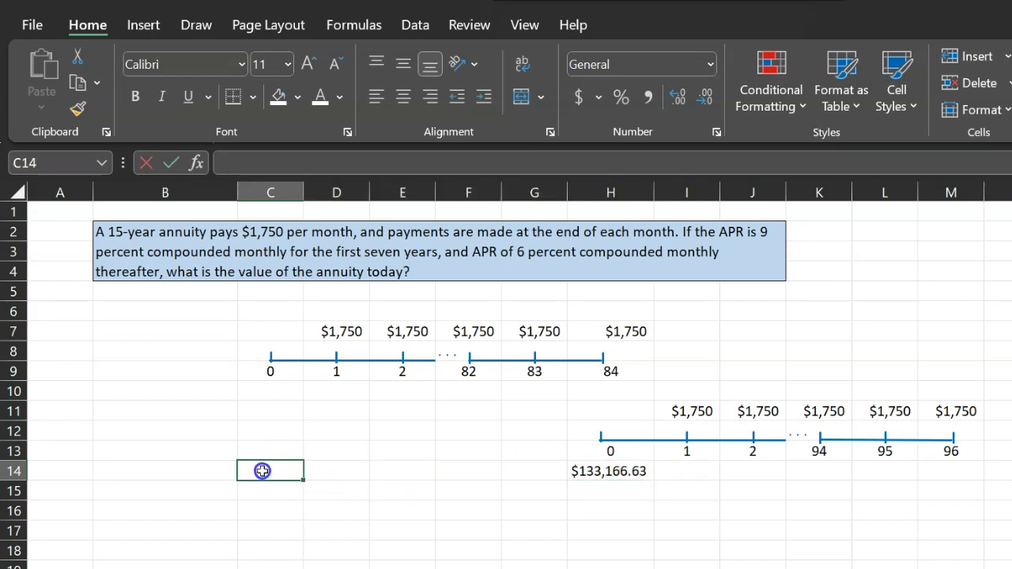
{"action": "type", "text": "("}
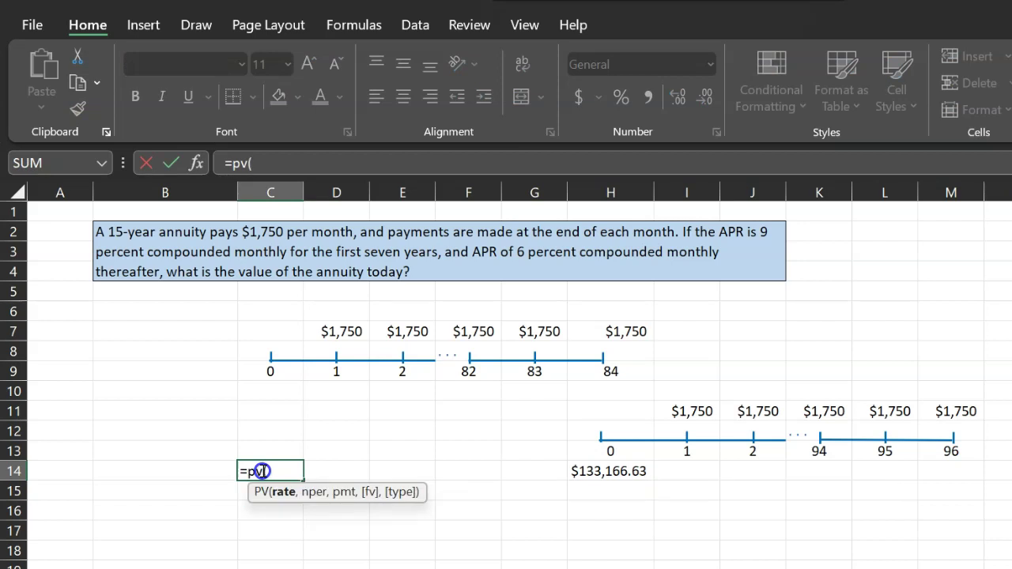
{"action": "type", "text": "9%/12"}
{"action": "type", "text": ","}
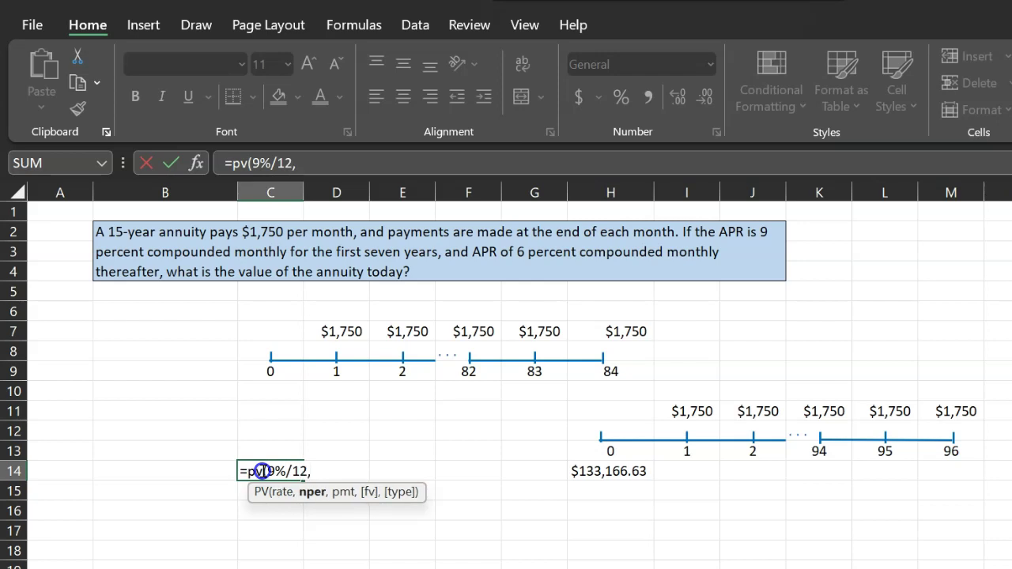
{"action": "left_click", "coordinate": [607, 371]}
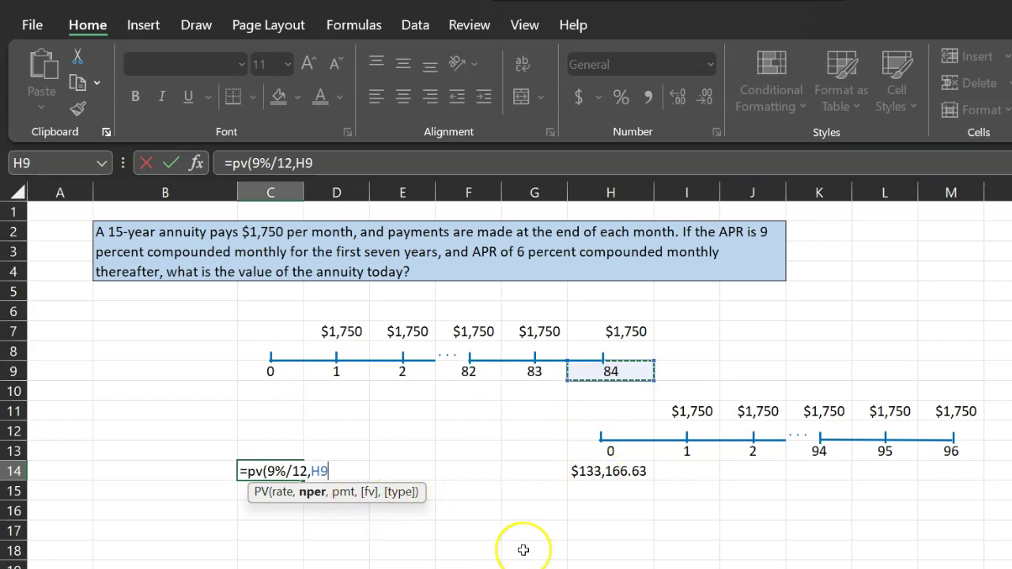
{"action": "type", "text": ","}
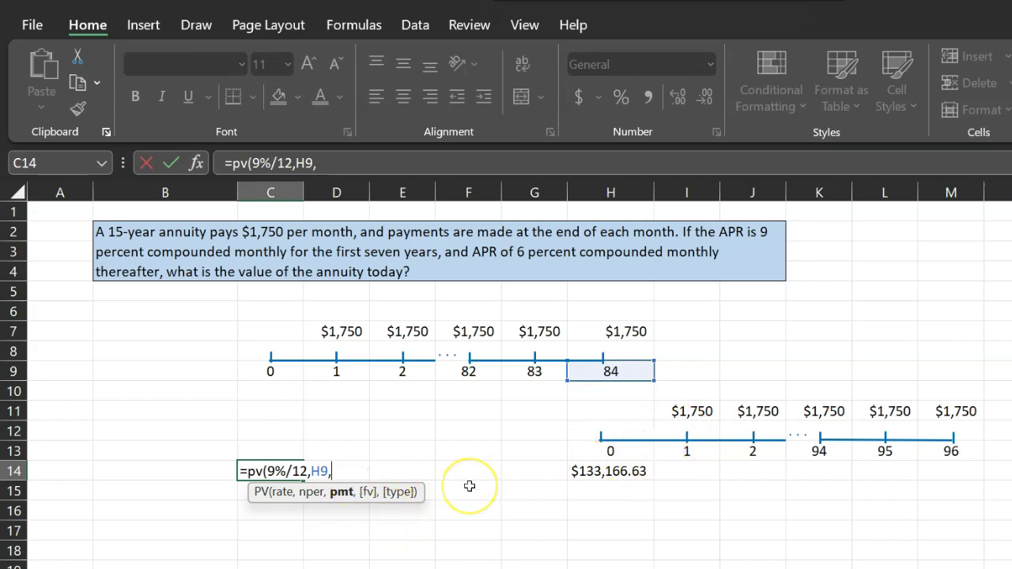
{"action": "type", "text": ","}
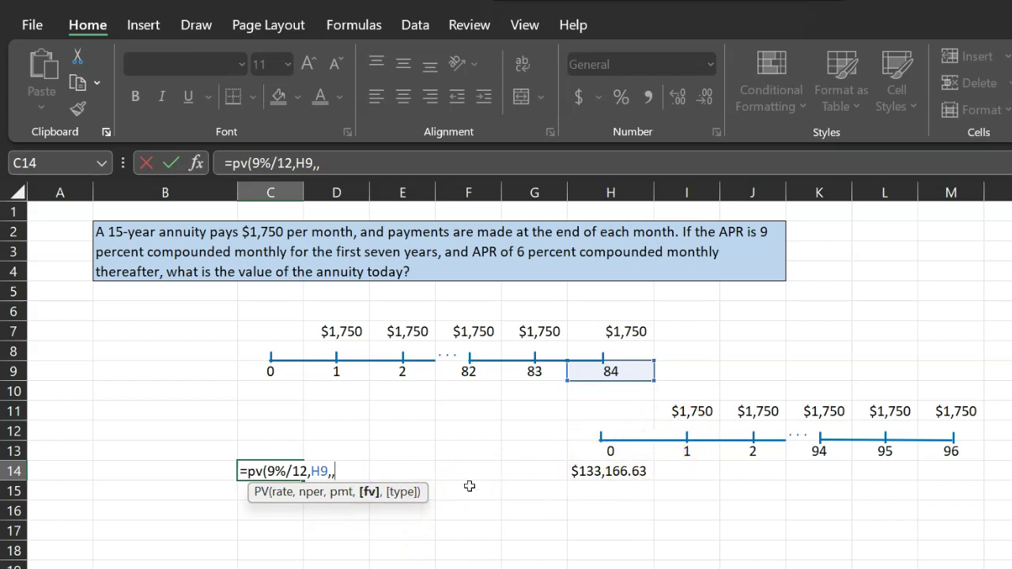
{"action": "type", "text": "-"}
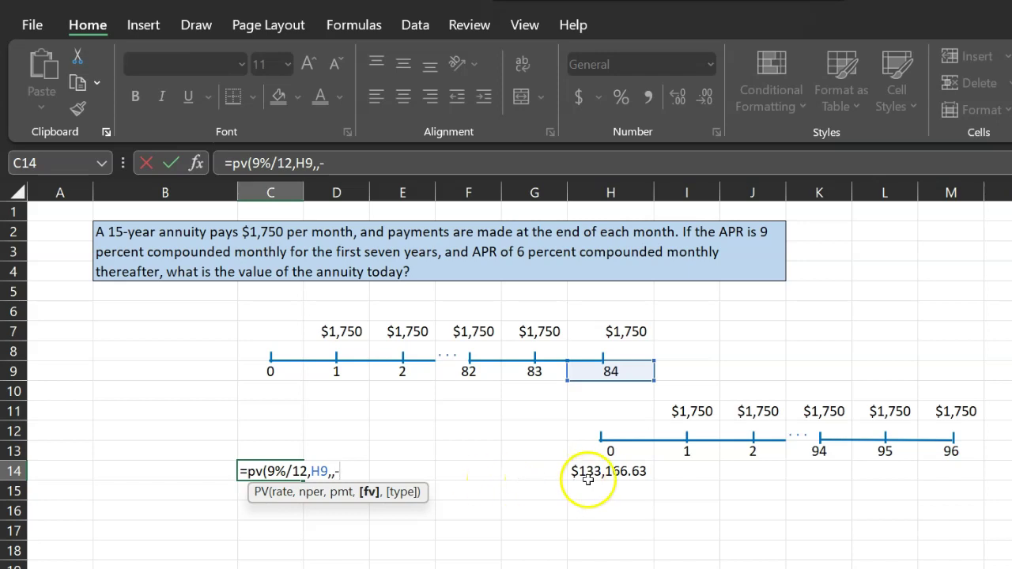
{"action": "left_click", "coordinate": [603, 472]}
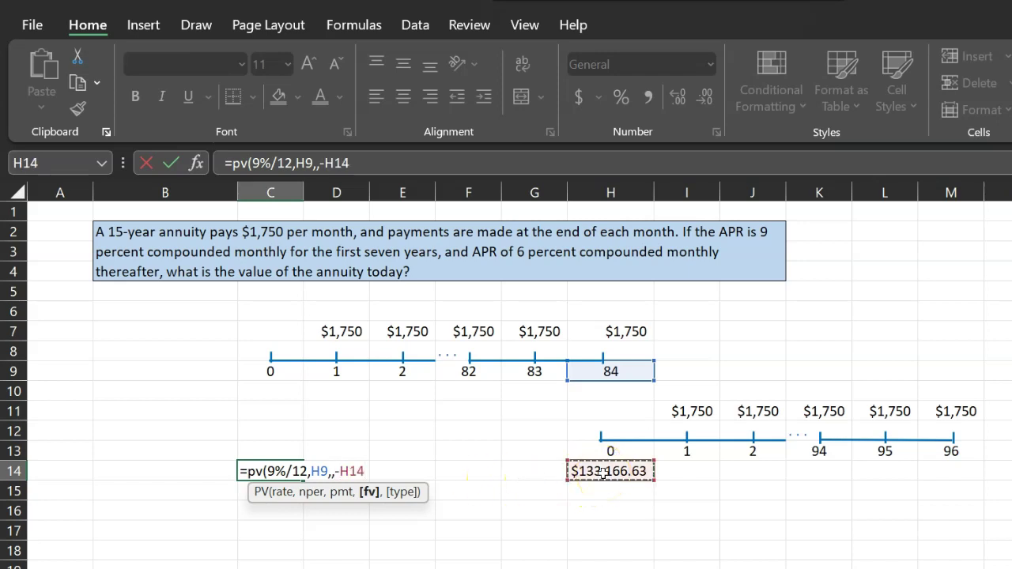
{"action": "type", "text": ")"}
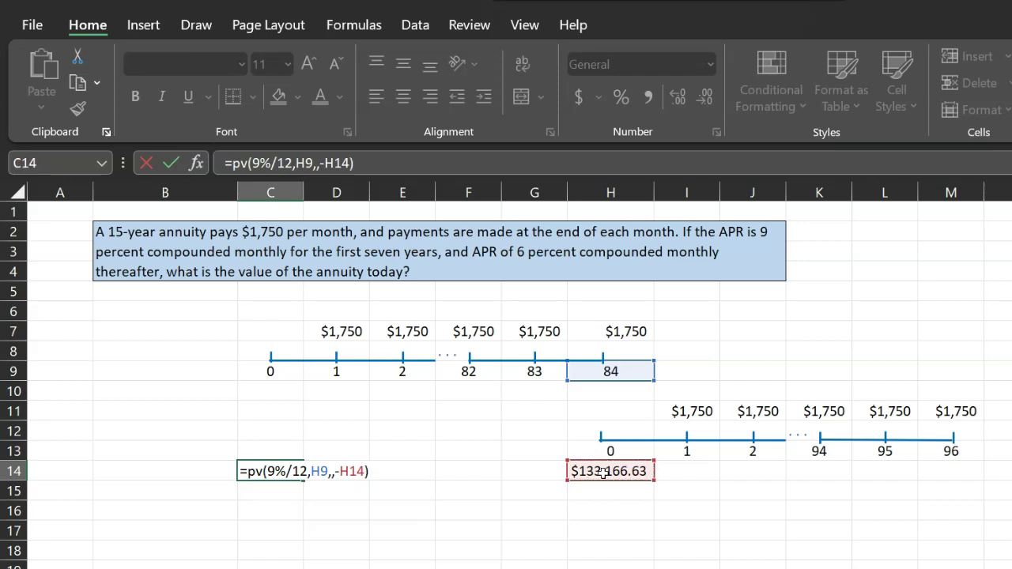
{"action": "key", "text": "Return"}
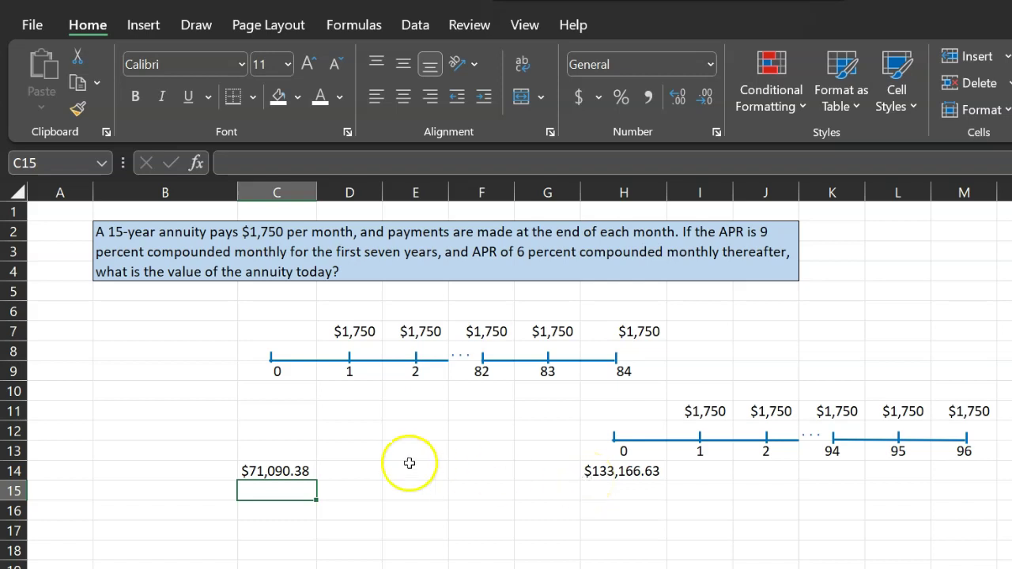
Step: Enter =pv(9%/12,H9,-D7) in C13, valuing the first 84 $1,750 payments at $108,769.44
{"action": "left_click", "coordinate": [271, 450]}
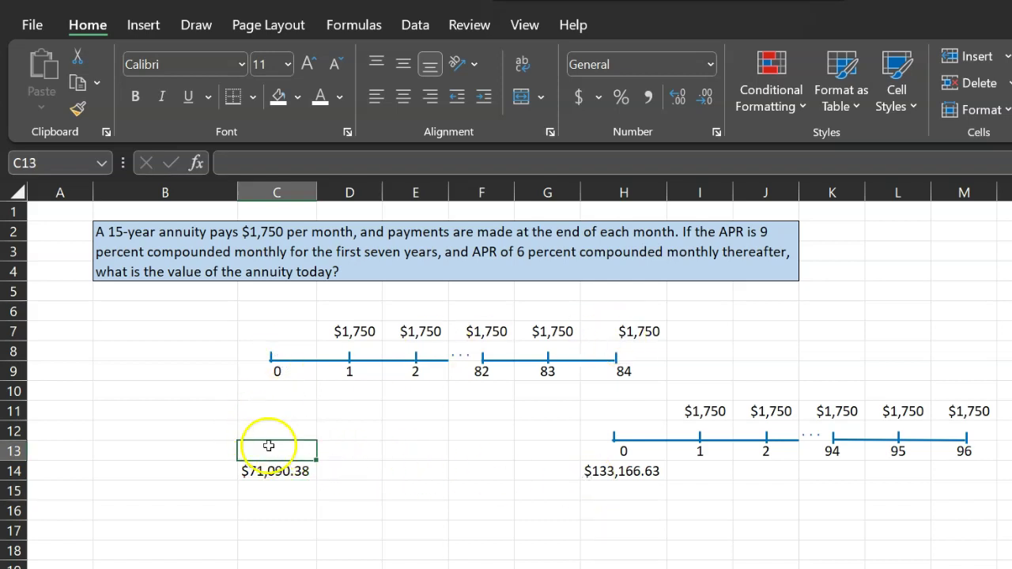
{"action": "type", "text": "="}
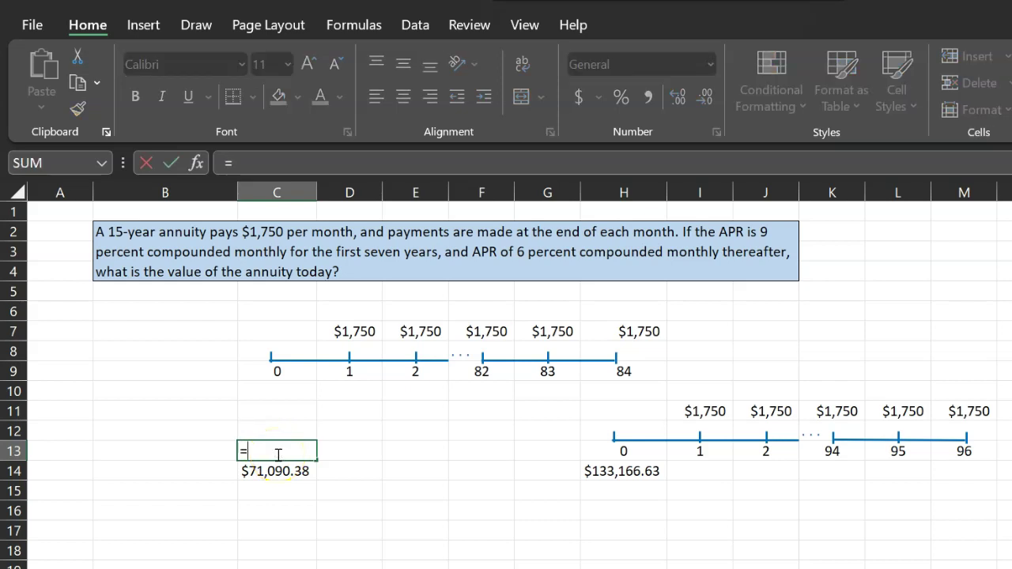
{"action": "type", "text": "pv"}
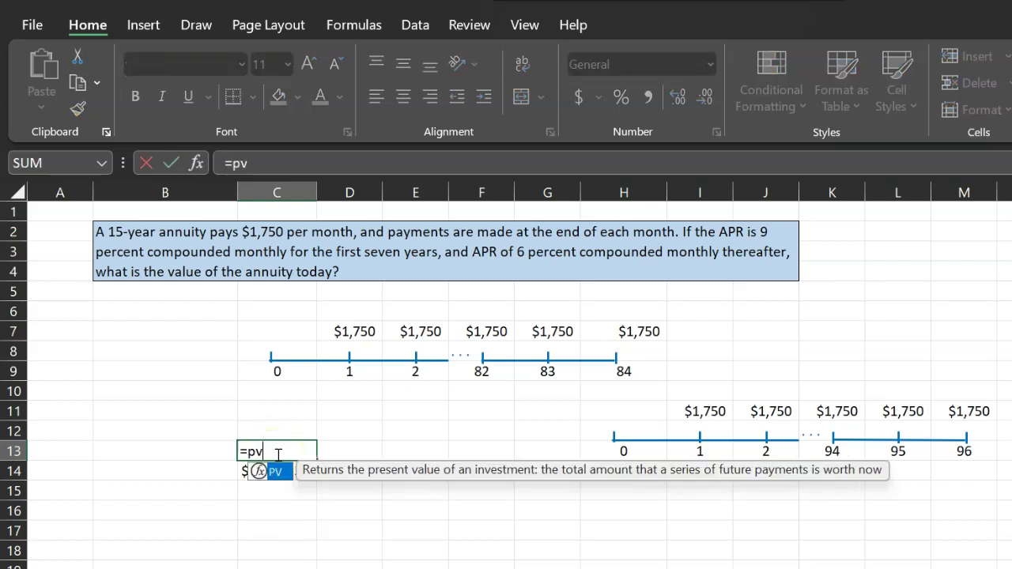
{"action": "type", "text": "(9%"}
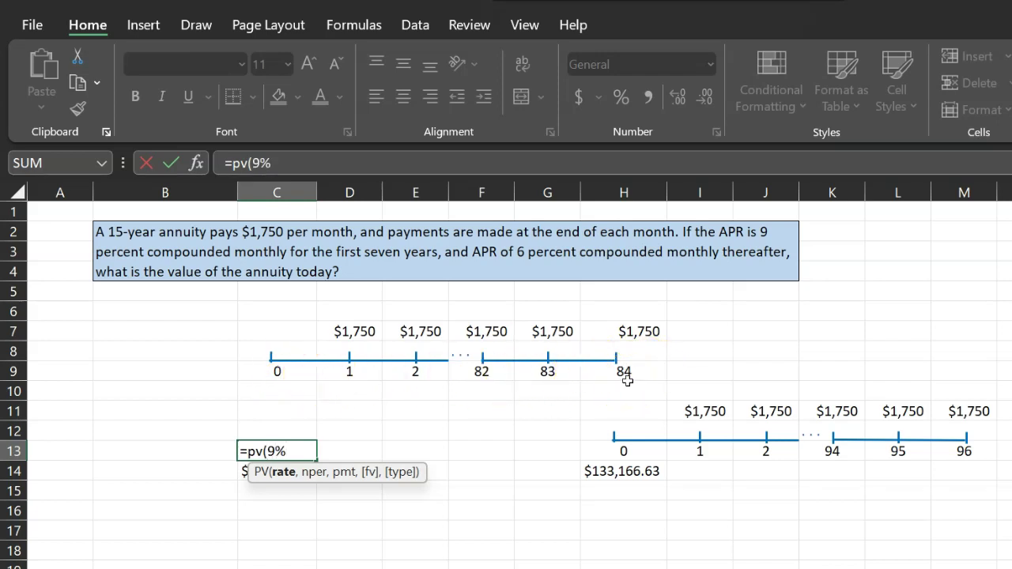
{"action": "type", "text": ","}
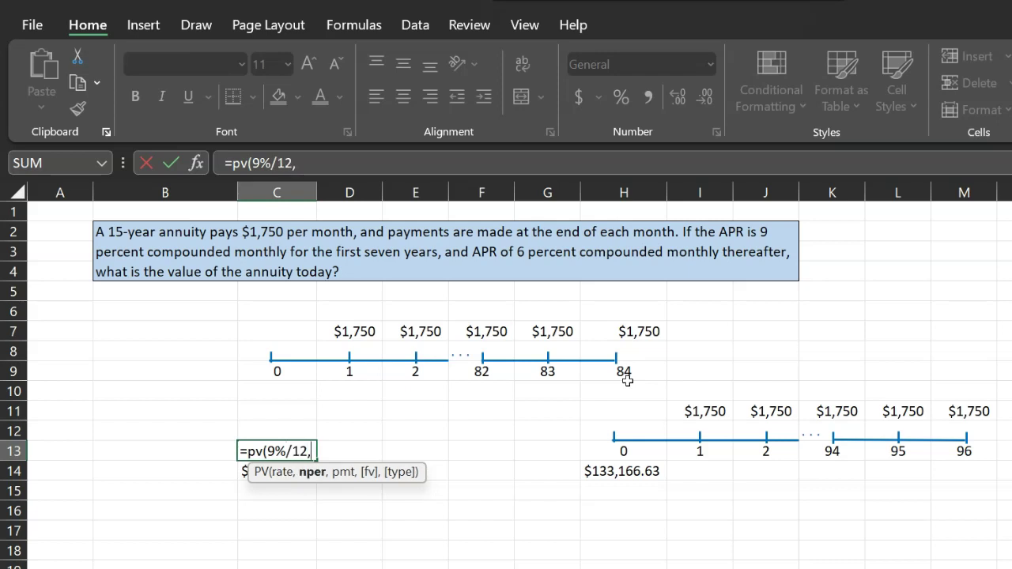
{"action": "left_click", "coordinate": [607, 380]}
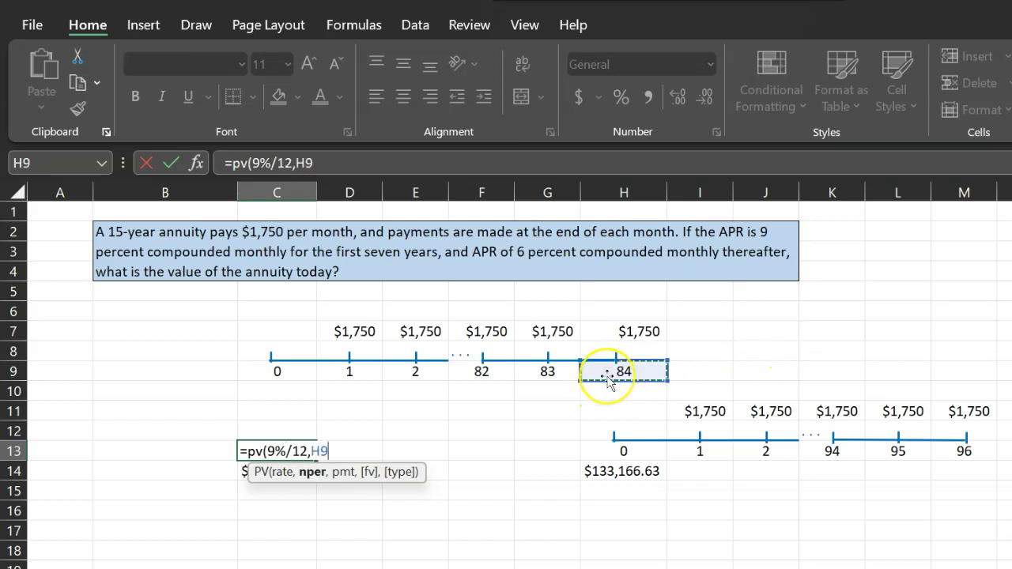
{"action": "type", "text": ","}
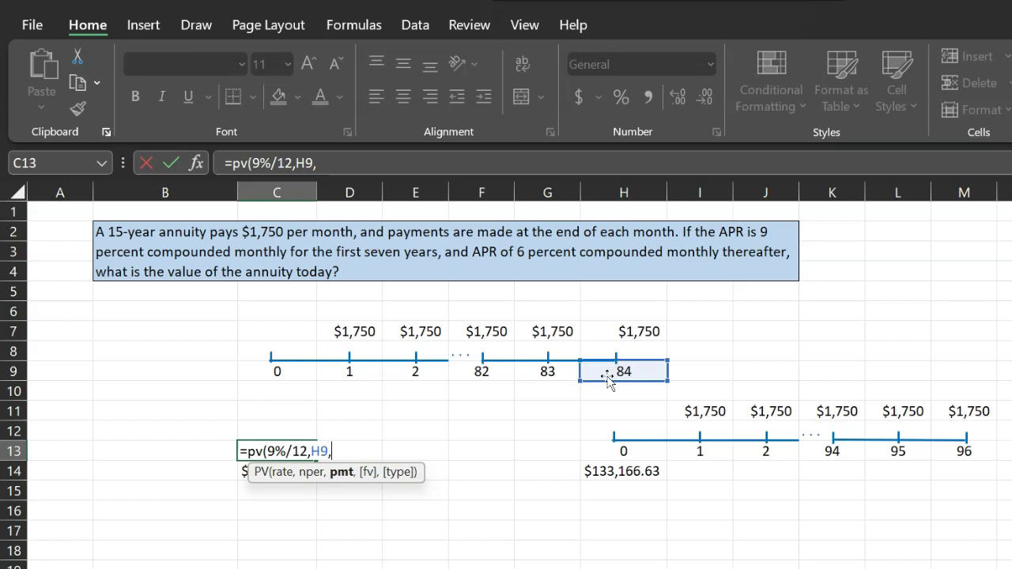
{"action": "type", "text": "-"}
{"action": "left_click", "coordinate": [356, 332]}
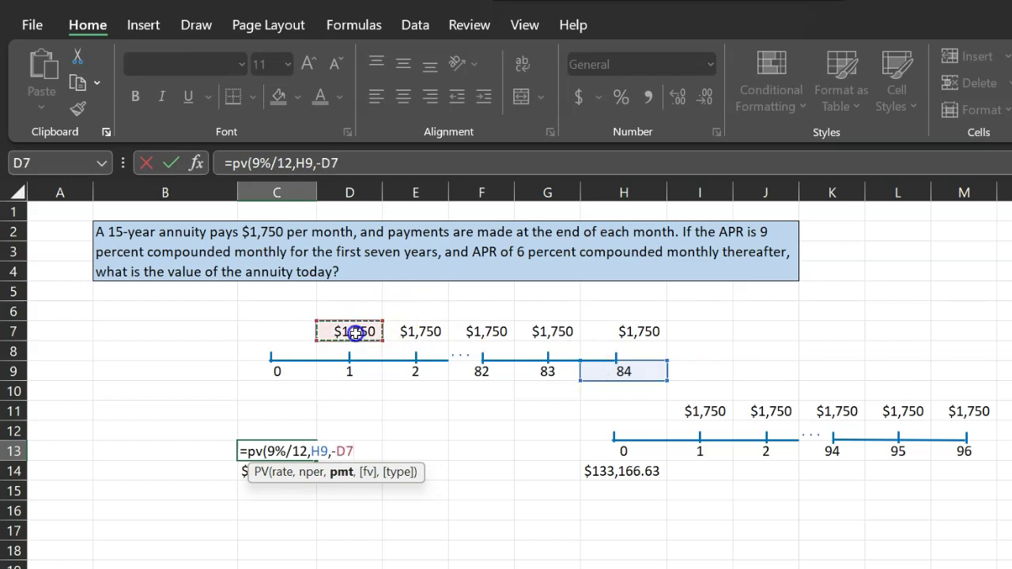
{"action": "type", "text": ")"}
{"action": "key", "text": "Return"}
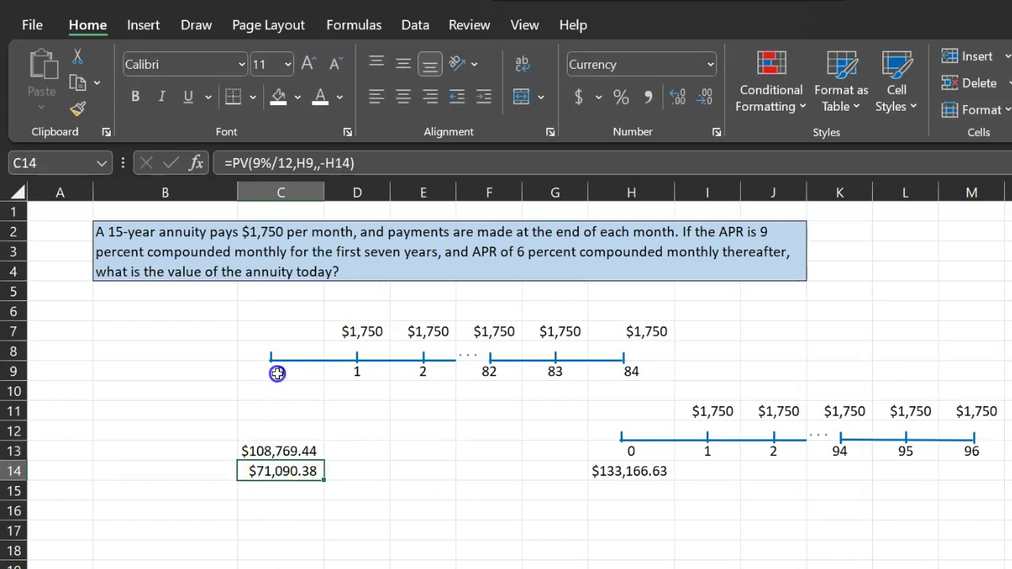
{"action": "left_click_drag", "start_coordinate": [281, 334], "coordinate": [659, 332]}
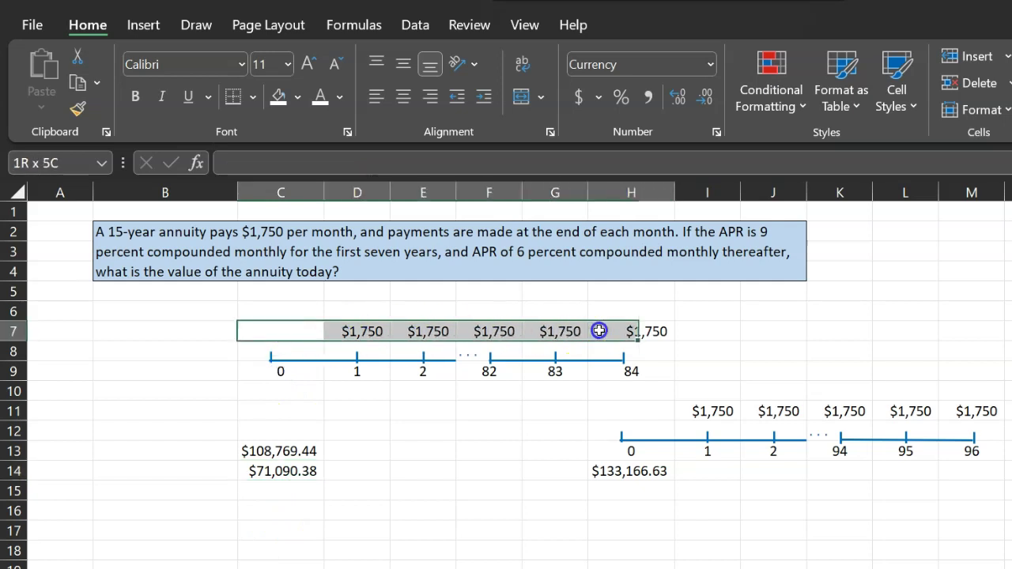
{"action": "left_click", "coordinate": [266, 376]}
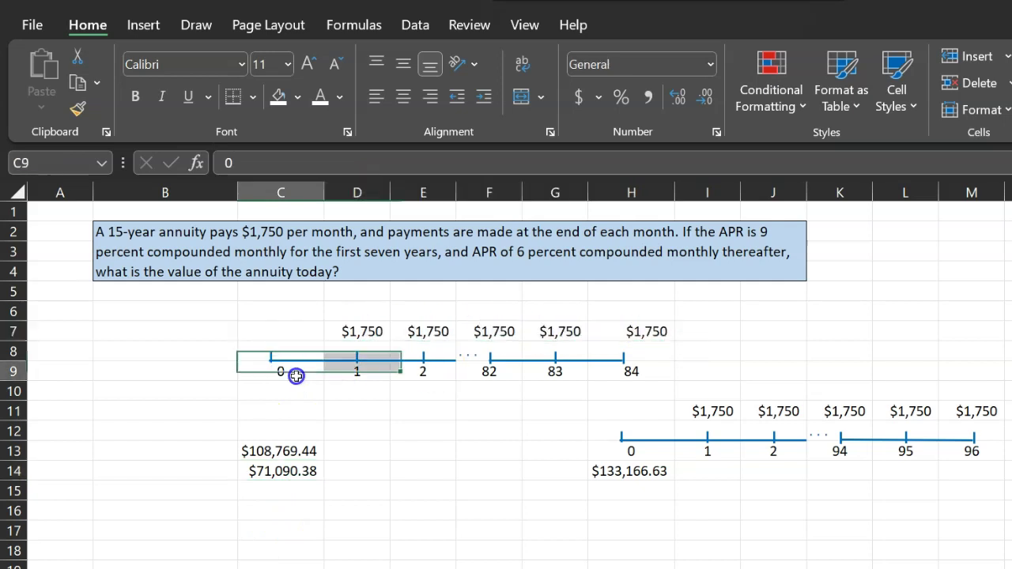
{"action": "left_click", "coordinate": [285, 453]}
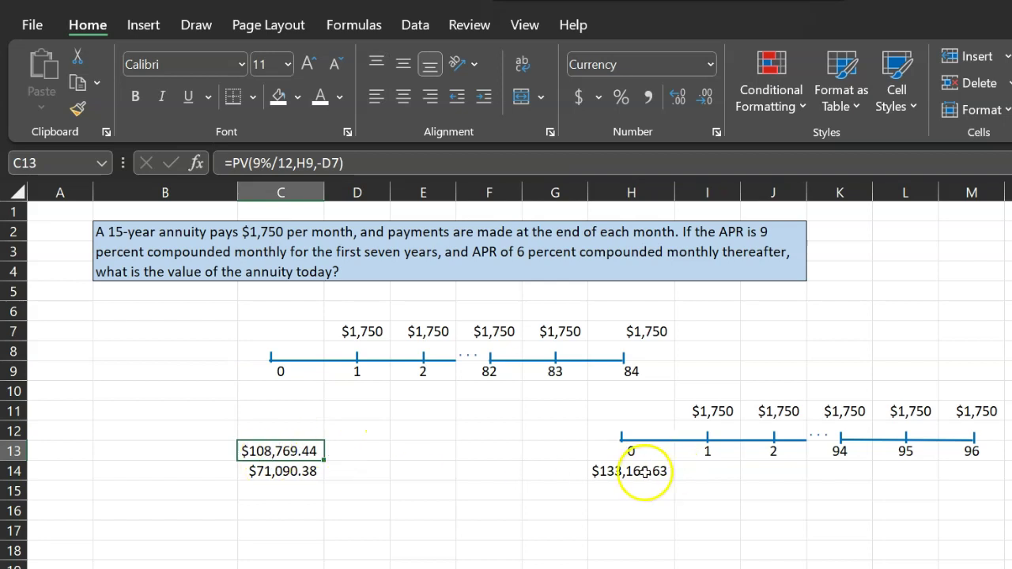
{"action": "left_click", "coordinate": [654, 437]}
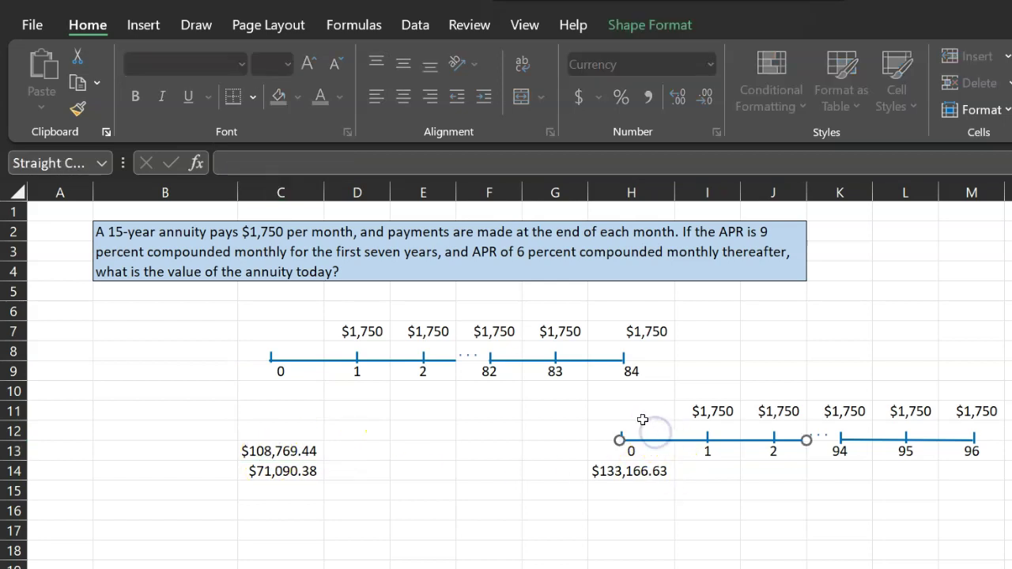
{"action": "left_click", "coordinate": [285, 472]}
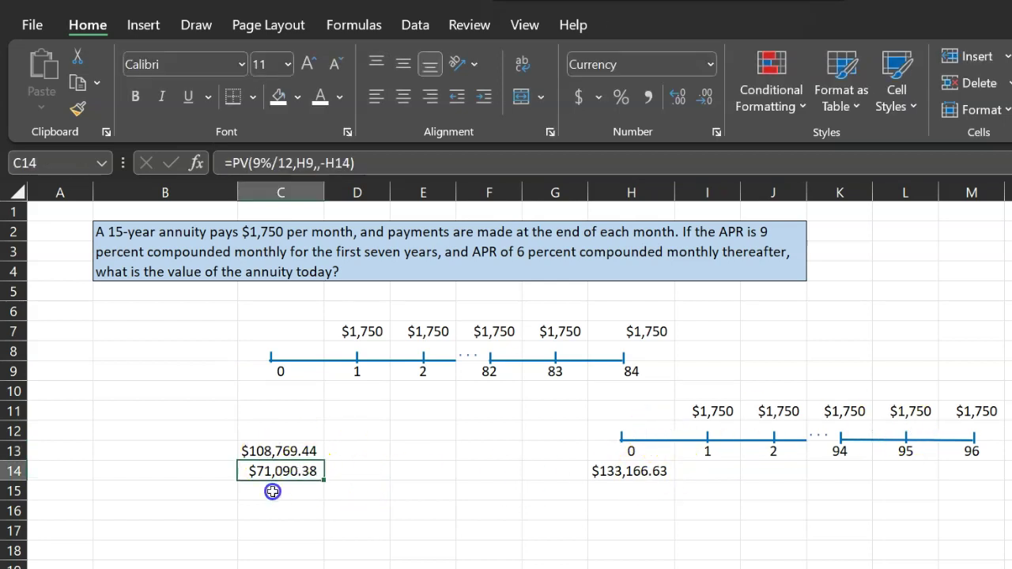
Step: Enter =sum(C13:C14) in C15 to total $179,859.81
{"action": "left_click", "coordinate": [272, 490]}
{"action": "type", "text": "=sum("}
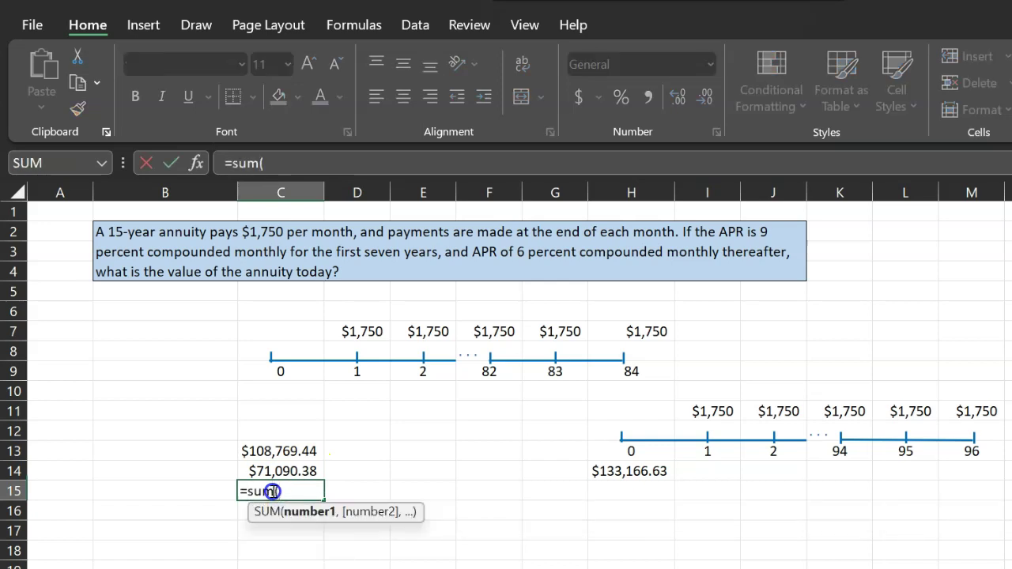
{"action": "key", "text": "Up"}
{"action": "key", "text": "shift+Up"}
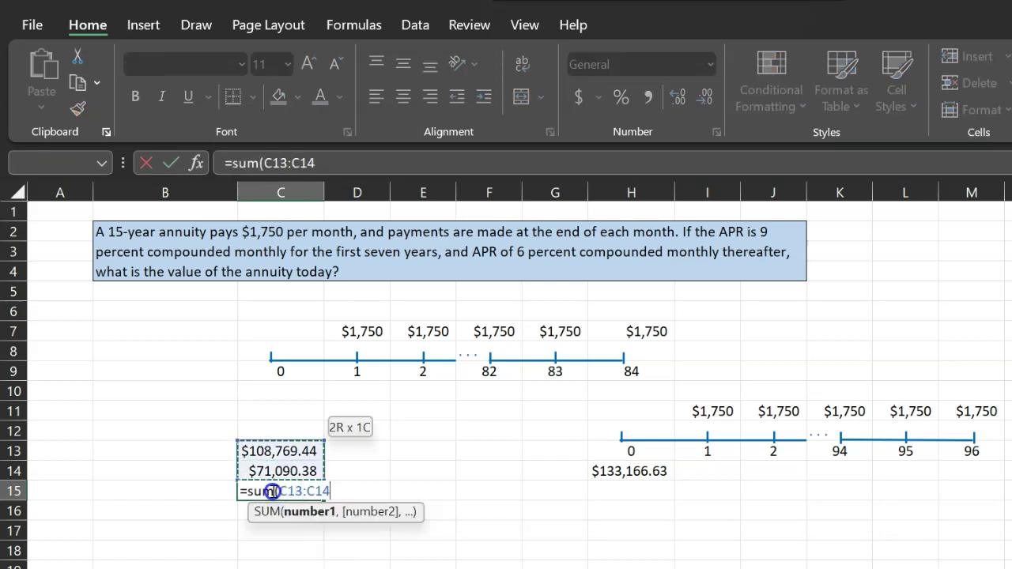
{"action": "type", "text": ")"}
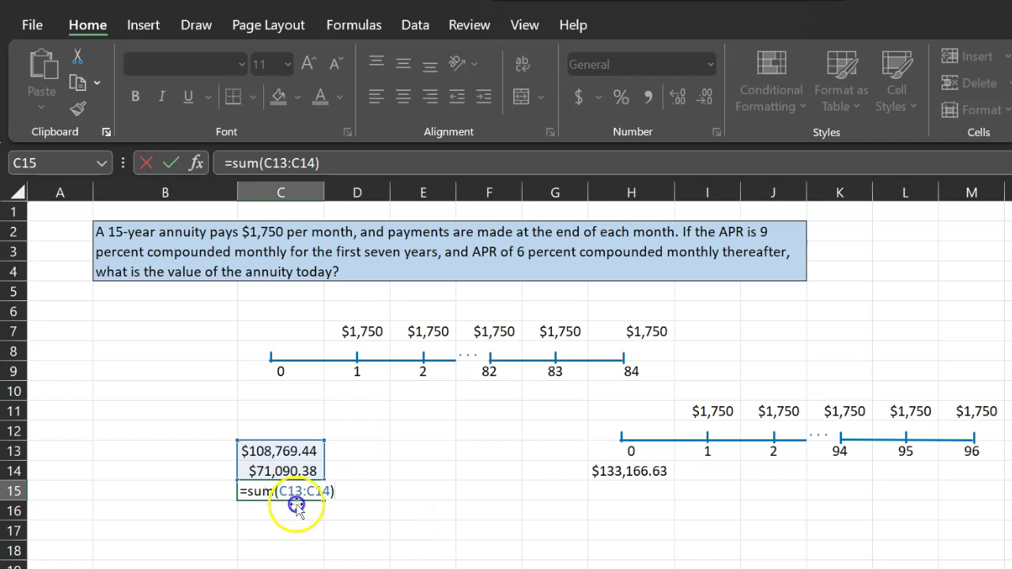
{"action": "key", "text": "Return"}
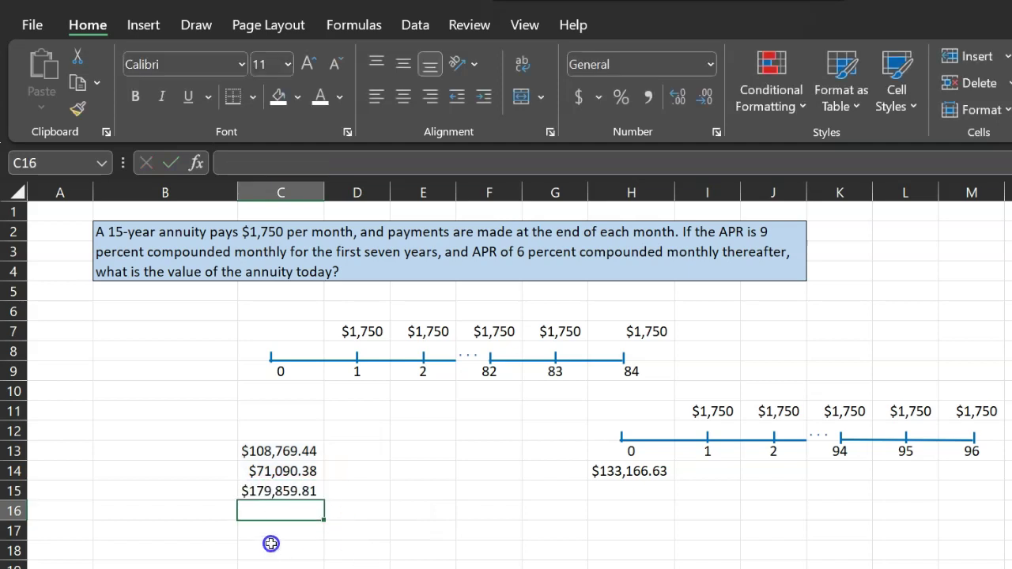